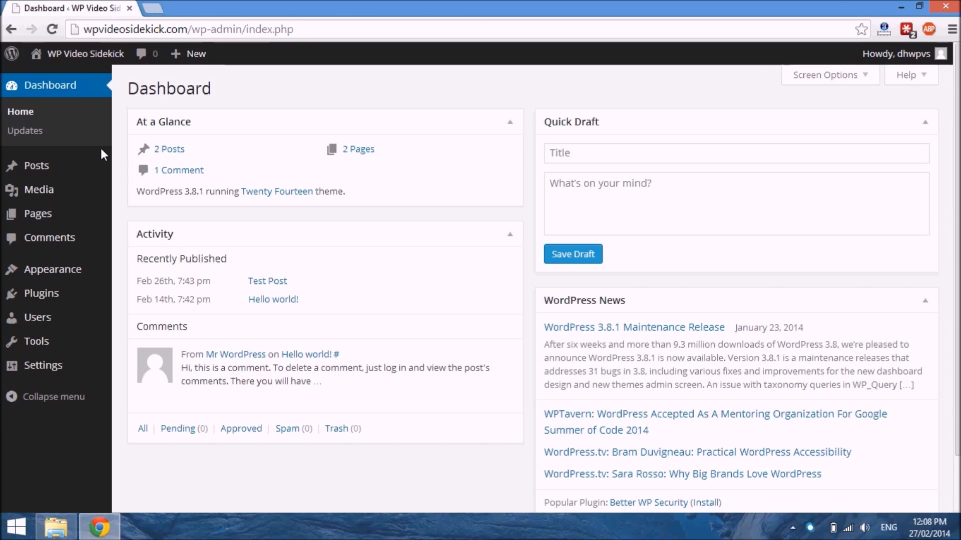
Step: Open the About Me page for editing and place the text cursor at the start of its body paragraph
{"action": "mouse_move", "coordinate": [54, 194]}
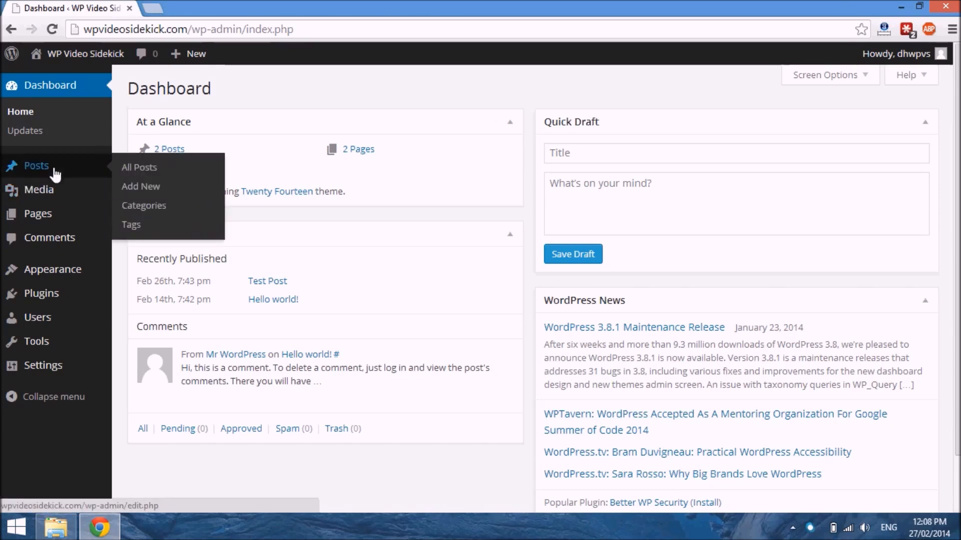
{"action": "mouse_move", "coordinate": [50, 219]}
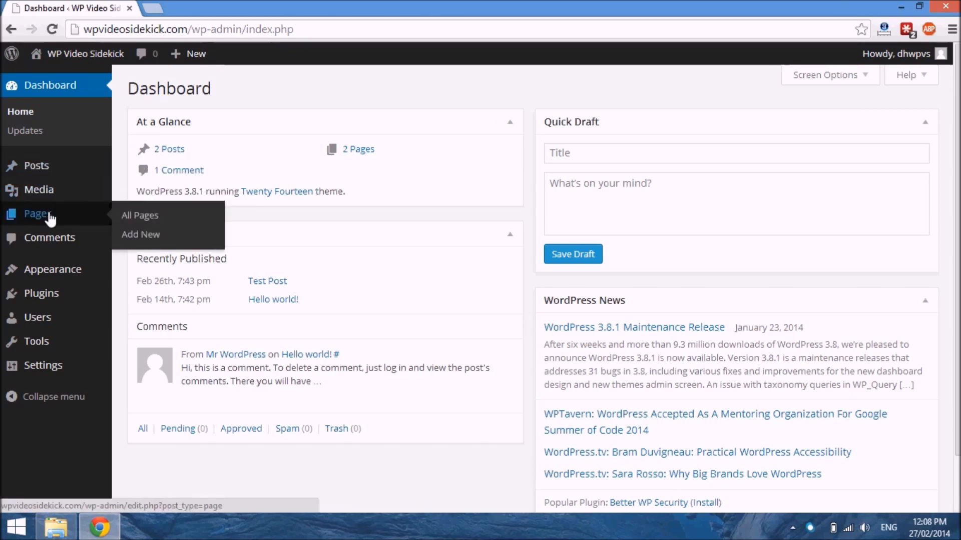
{"action": "left_click", "coordinate": [47, 214]}
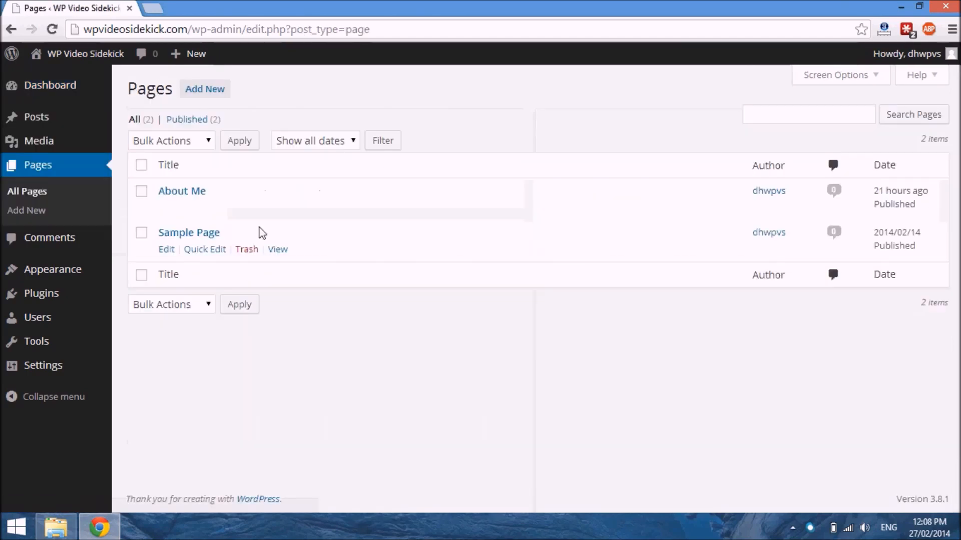
{"action": "left_click", "coordinate": [168, 213]}
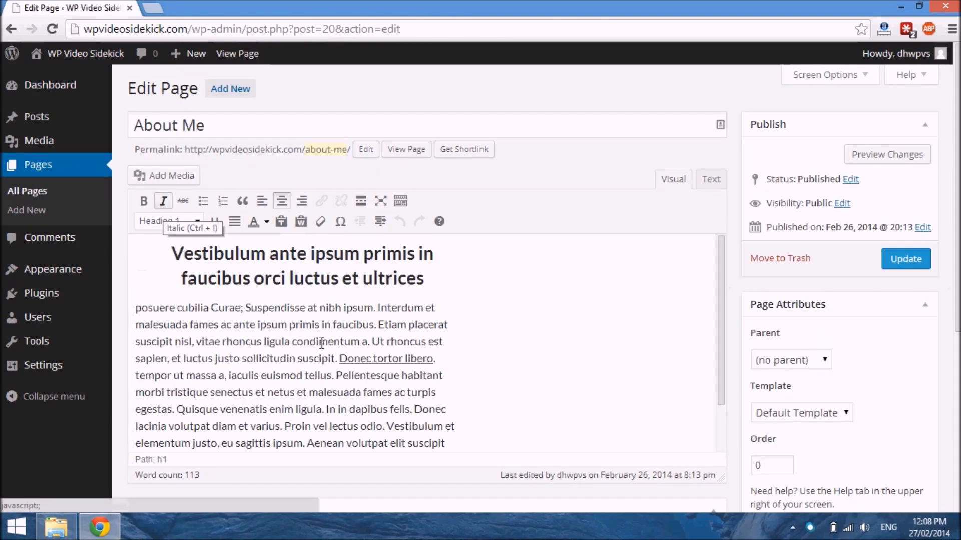
{"action": "left_click", "coordinate": [140, 311]}
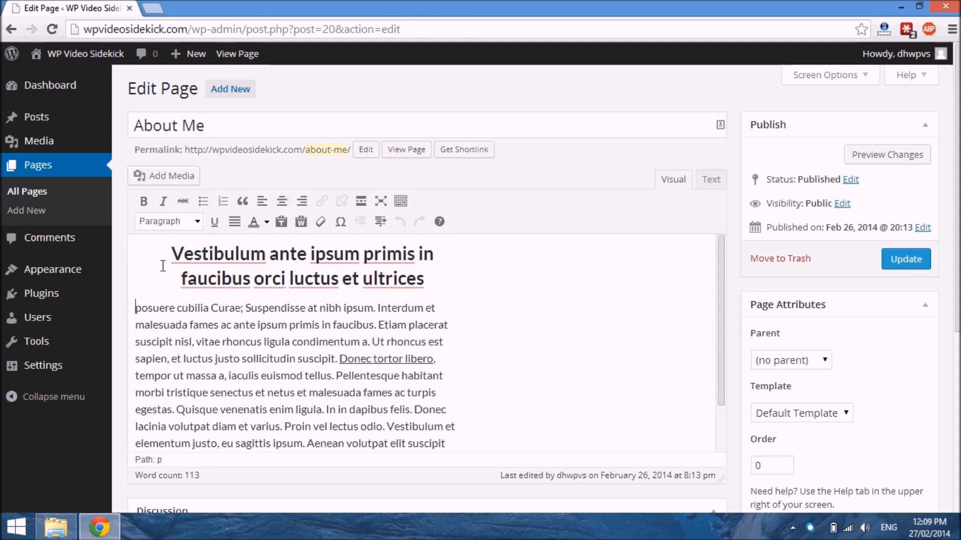
Step: Start adding media to the page, look at the Insert from URL option and return to Insert Media
{"action": "left_click", "coordinate": [166, 176]}
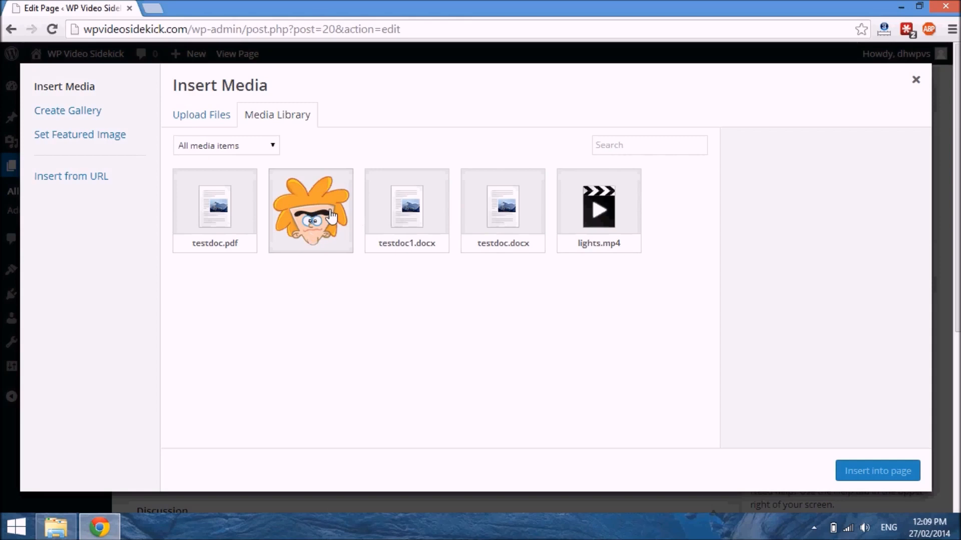
{"action": "left_click", "coordinate": [80, 181]}
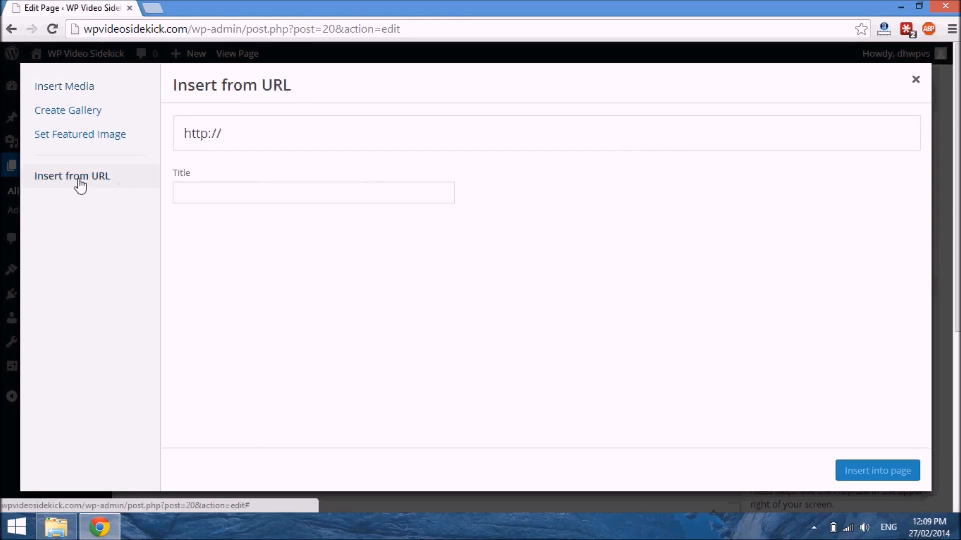
{"action": "left_click", "coordinate": [262, 141]}
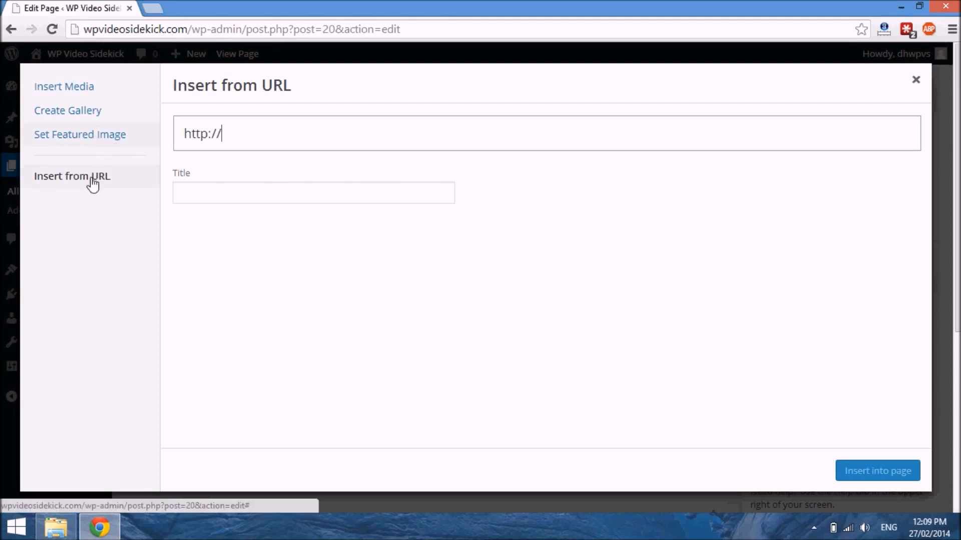
{"action": "left_click", "coordinate": [89, 90]}
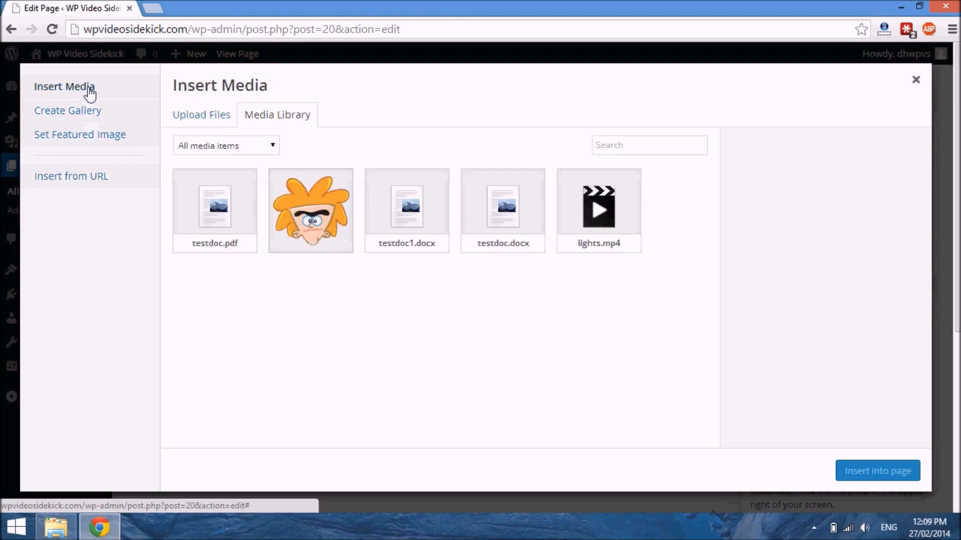
Step: Look at the file upload option and its file picker, cancel the picker and return to the media library
{"action": "left_click", "coordinate": [216, 119]}
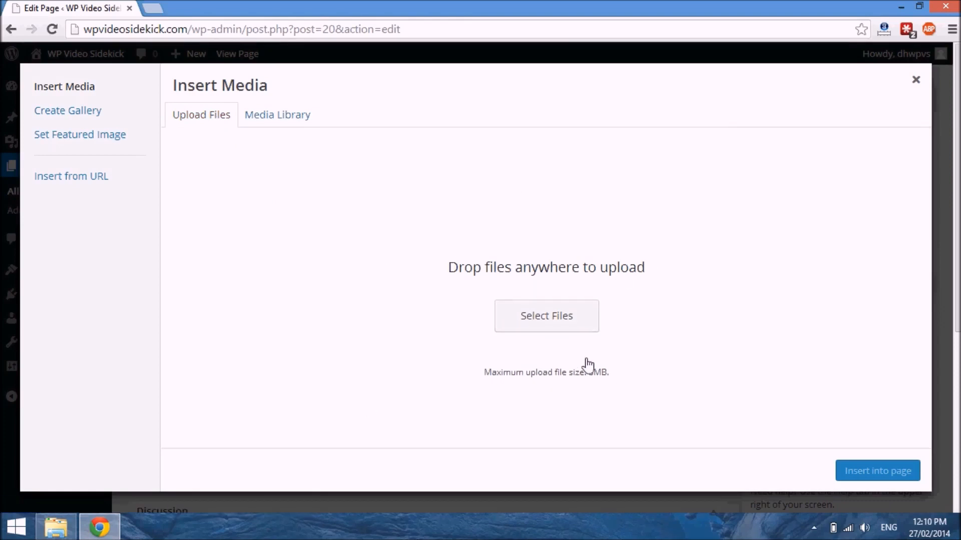
{"action": "left_click", "coordinate": [548, 320]}
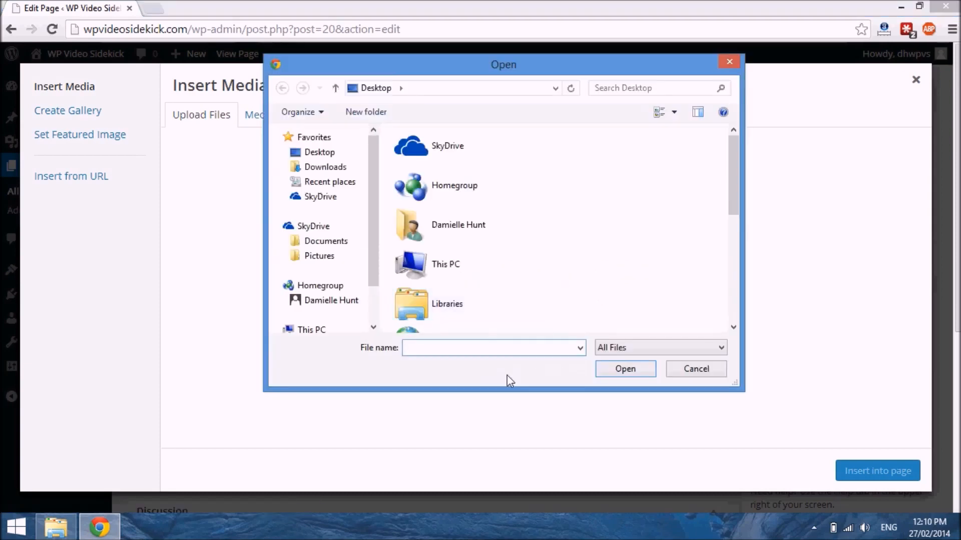
{"action": "left_click", "coordinate": [696, 371]}
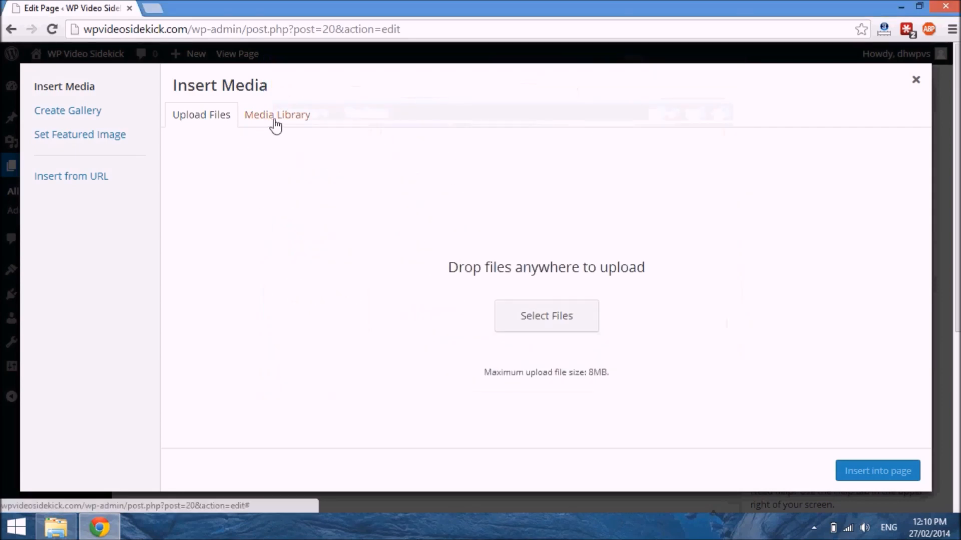
{"action": "left_click", "coordinate": [276, 120]}
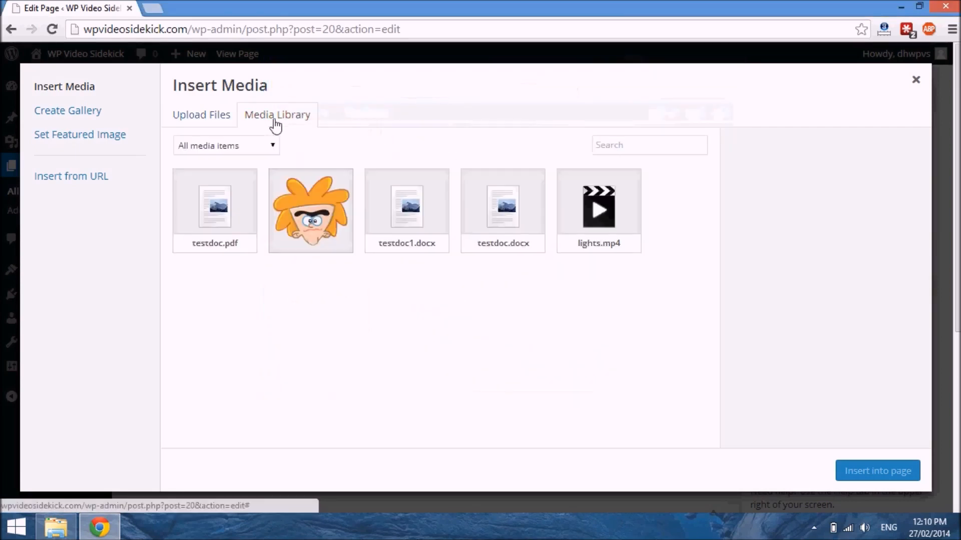
Step: Select the about.png image in the media library and set its title to "My name"
{"action": "left_click", "coordinate": [326, 209]}
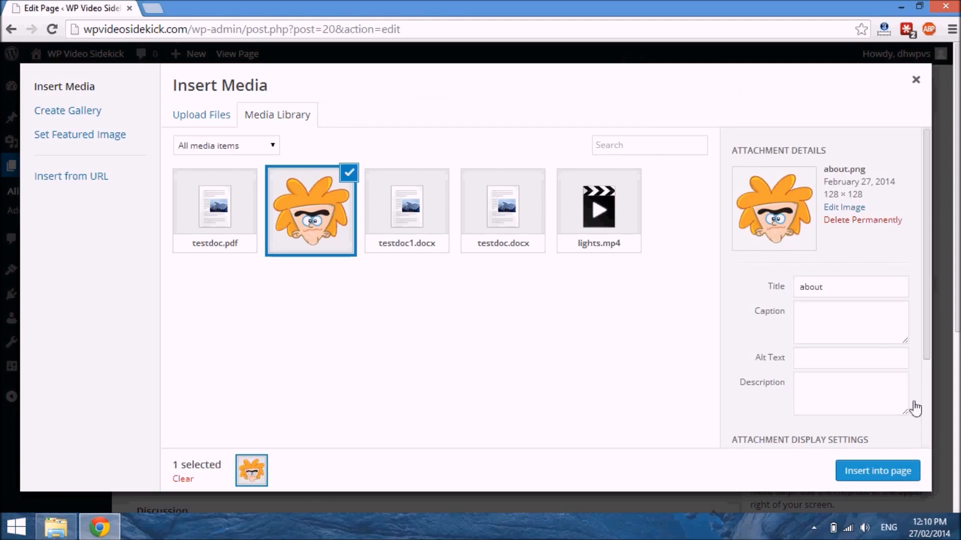
{"action": "left_click", "coordinate": [845, 295]}
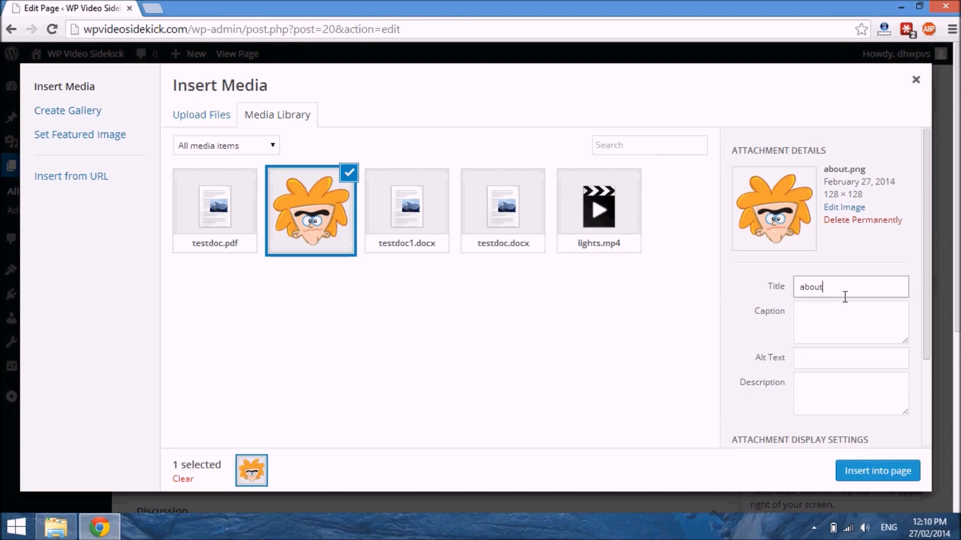
{"action": "key", "text": "BackSpace"}
{"action": "key", "text": "BackSpace"}
{"action": "key", "text": "BackSpace"}
{"action": "key", "text": "BackSpace"}
{"action": "key", "text": "BackSpace"}
{"action": "type", "text": "My name"}
Step: Set the image's caption to "My Name" and its alt text to "my name"
{"action": "left_click", "coordinate": [825, 323]}
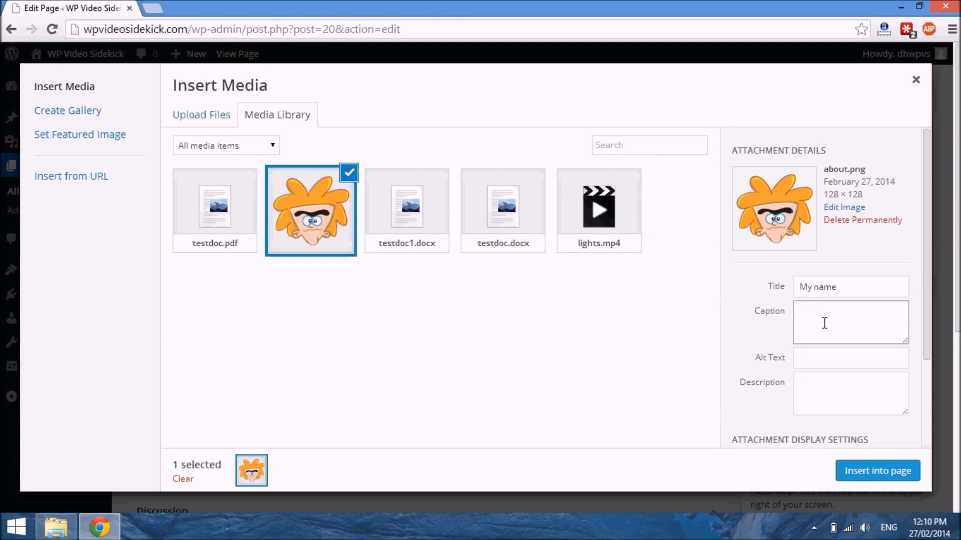
{"action": "type", "text": "My Name"}
{"action": "left_click", "coordinate": [821, 368]}
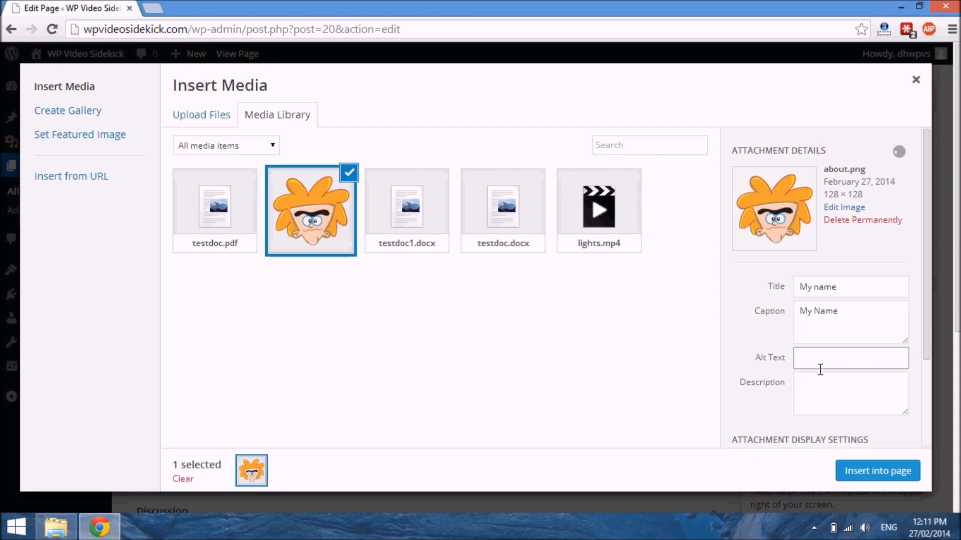
{"action": "type", "text": "my name"}
{"action": "left_click", "coordinate": [842, 404]}
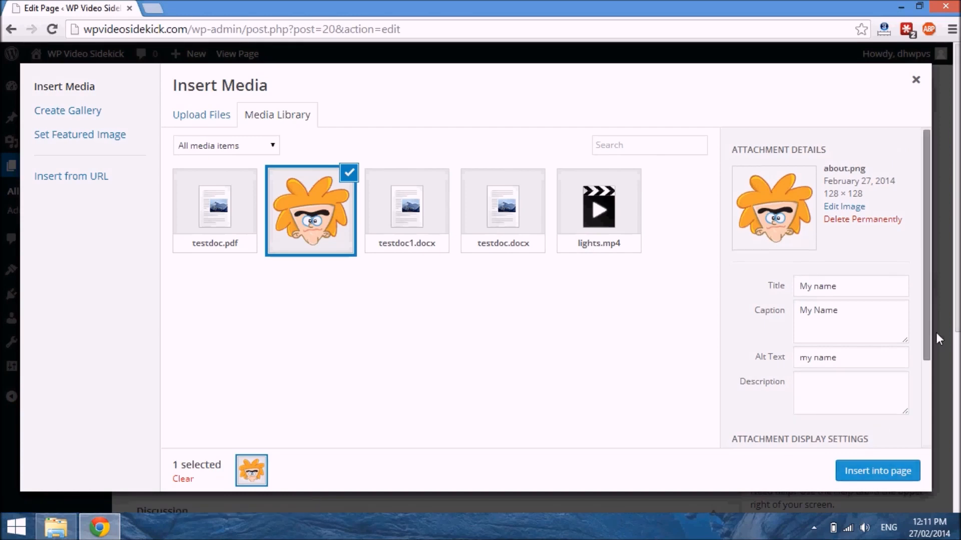
{"action": "scroll", "coordinate": [936, 332], "scroll_direction": "down", "scroll_amount": 3}
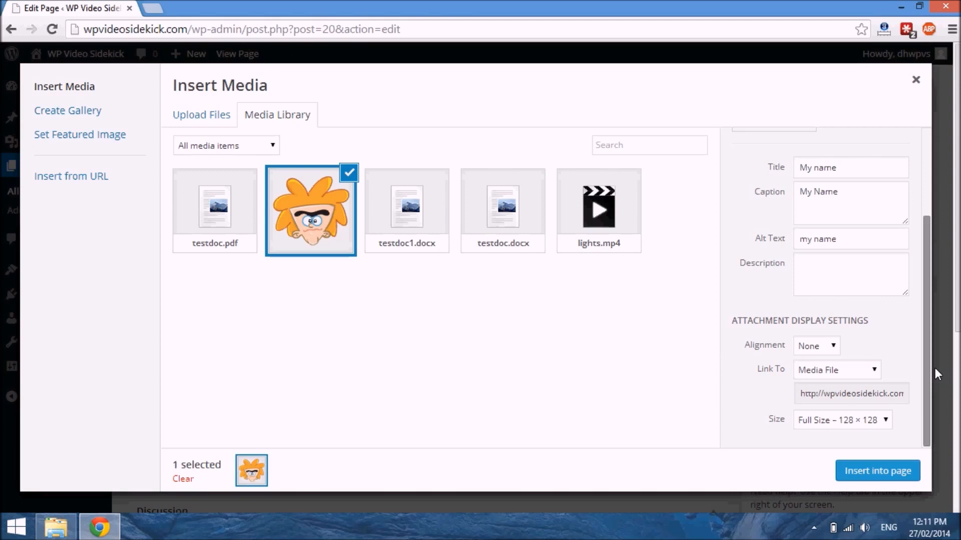
{"action": "left_click", "coordinate": [934, 367]}
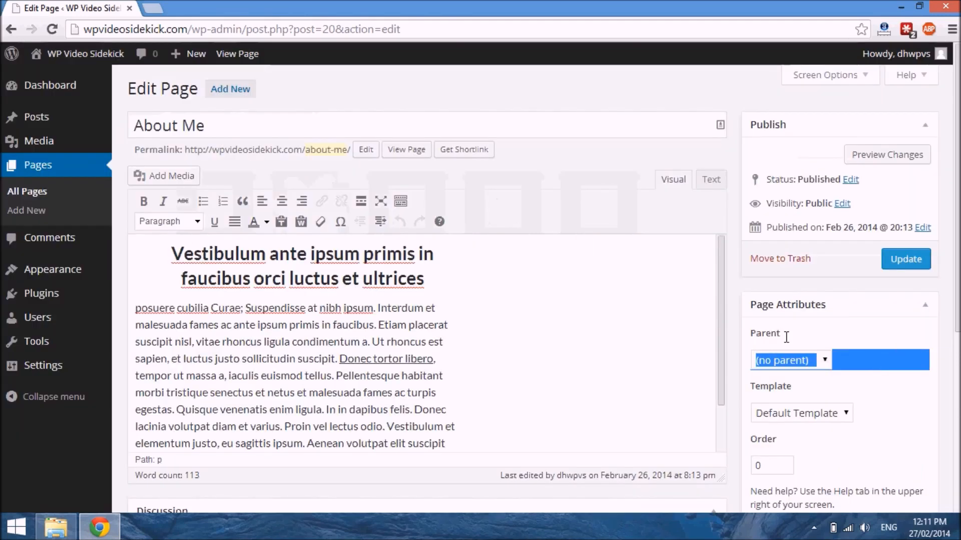
{"action": "left_click", "coordinate": [11, 29]}
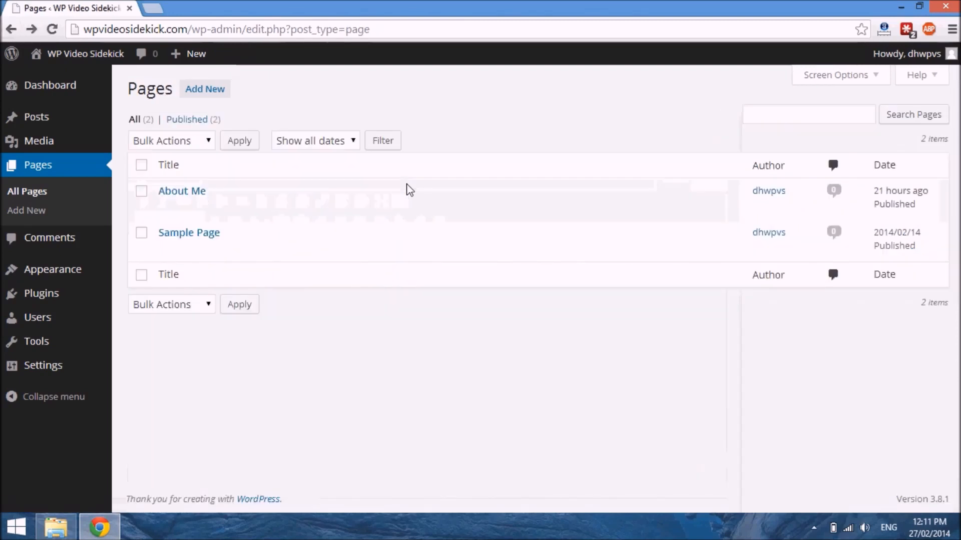
Step: Reopen the About Me page for editing and select the about.png image in the media library
{"action": "left_click", "coordinate": [167, 209]}
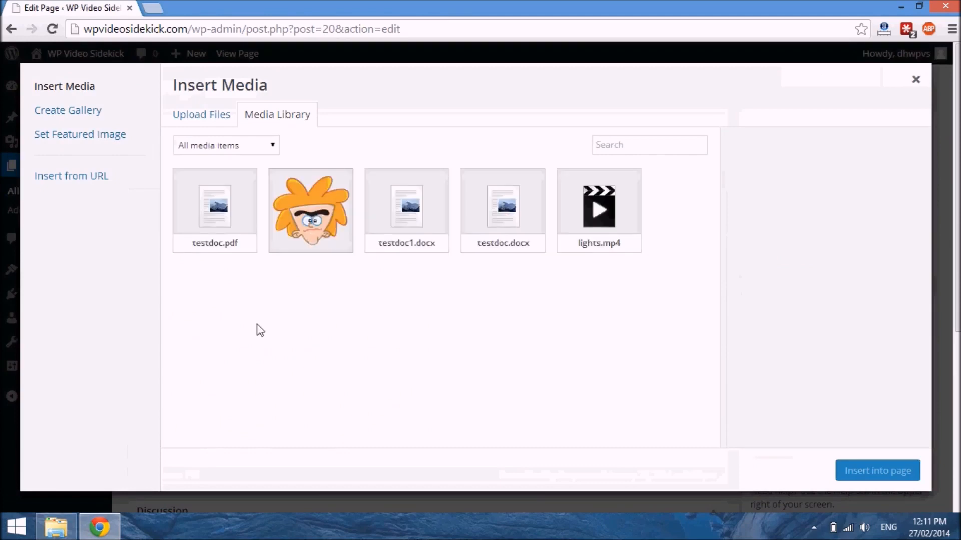
{"action": "left_click", "coordinate": [324, 240]}
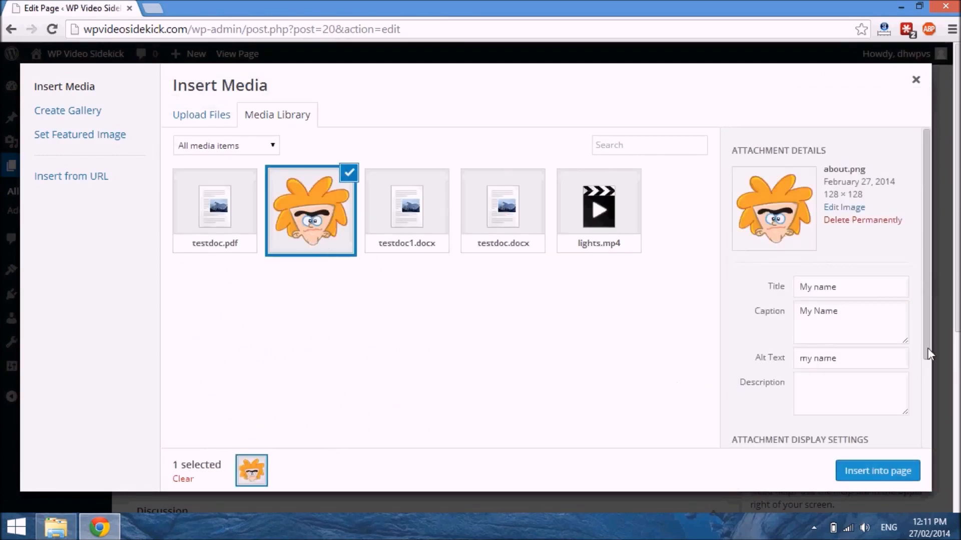
Step: Set the image's alignment to Left in the attachment display settings
{"action": "scroll", "coordinate": [929, 358], "scroll_direction": "down", "scroll_amount": 2}
{"action": "scroll", "coordinate": [929, 380], "scroll_direction": "down", "scroll_amount": 1}
{"action": "scroll", "coordinate": [930, 393], "scroll_direction": "down", "scroll_amount": 1}
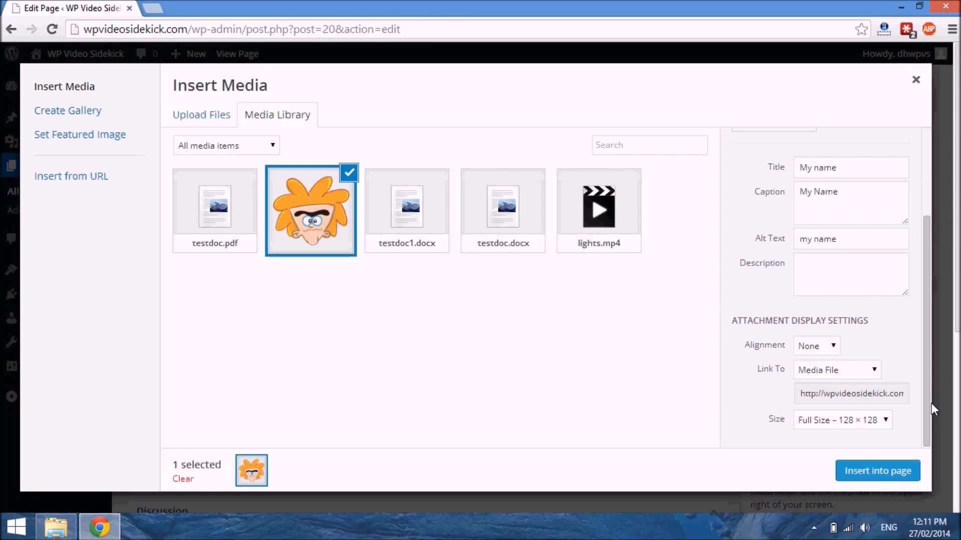
{"action": "left_click", "coordinate": [834, 351]}
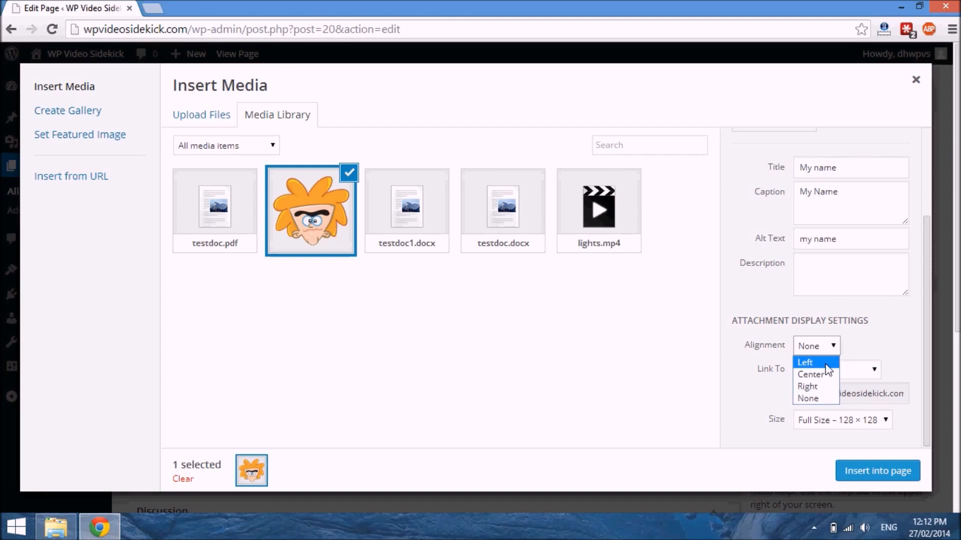
{"action": "left_click", "coordinate": [825, 364]}
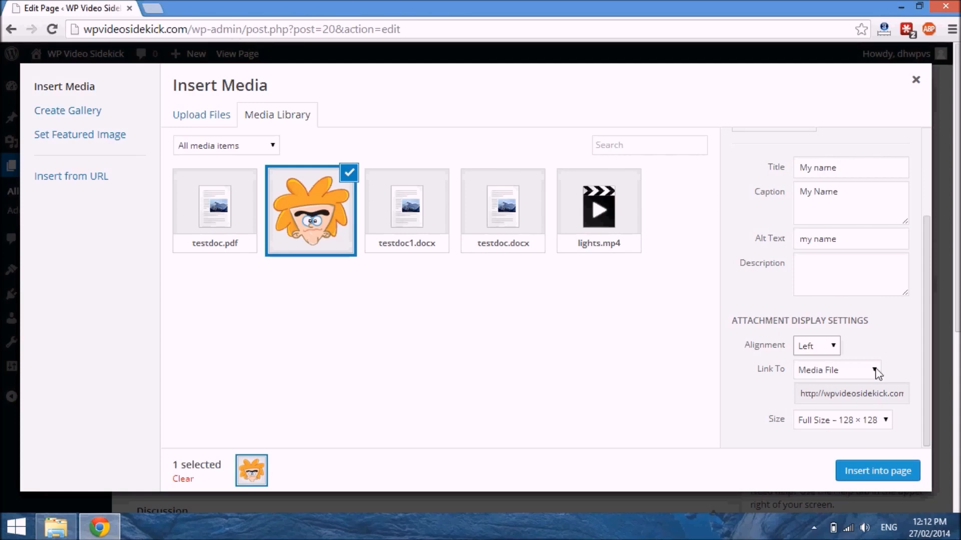
Step: Examine the image's media file link and the size options available in the attachment display settings
{"action": "left_click", "coordinate": [856, 399]}
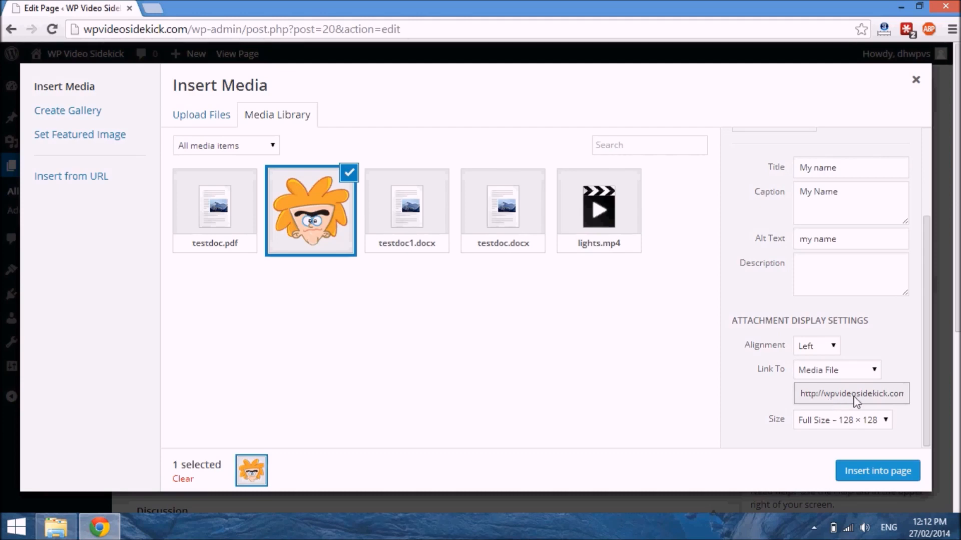
{"action": "double_click", "coordinate": [834, 397]}
{"action": "left_click", "coordinate": [834, 396]}
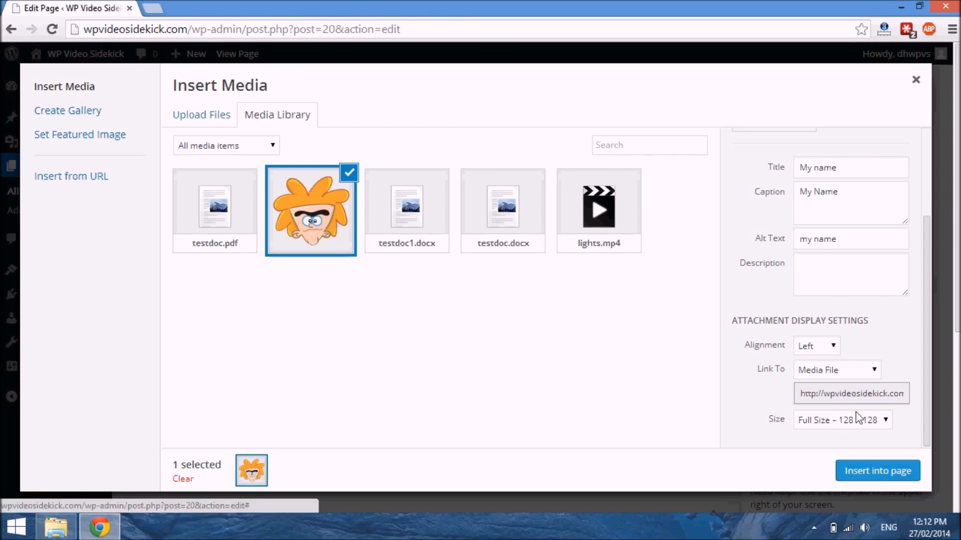
{"action": "left_click", "coordinate": [888, 421]}
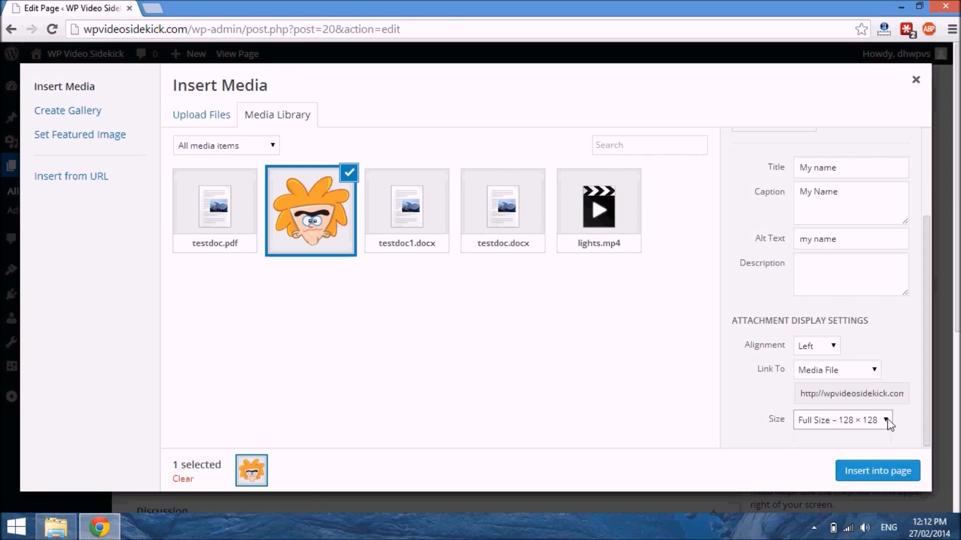
{"action": "left_click", "coordinate": [887, 422]}
{"action": "left_click", "coordinate": [739, 440]}
{"action": "left_click", "coordinate": [885, 420]}
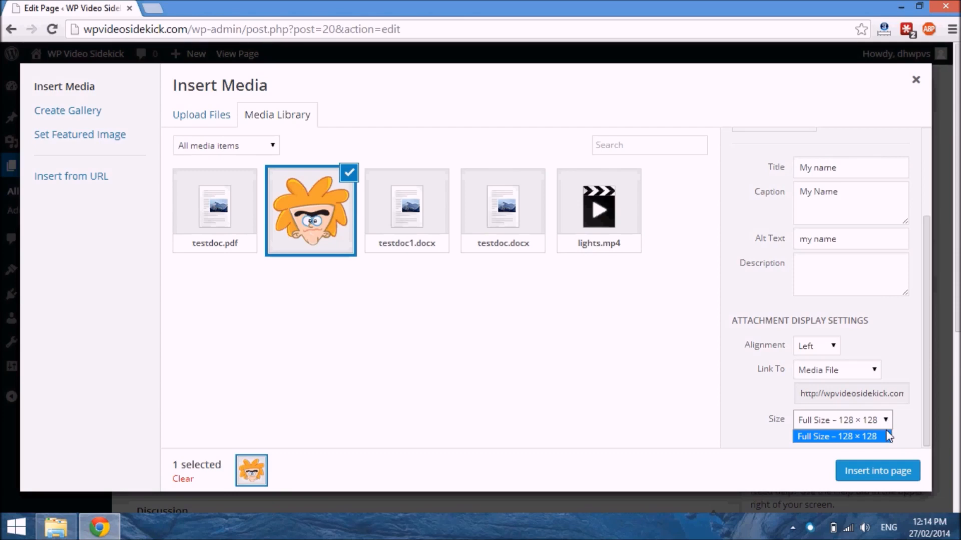
{"action": "left_click", "coordinate": [635, 411]}
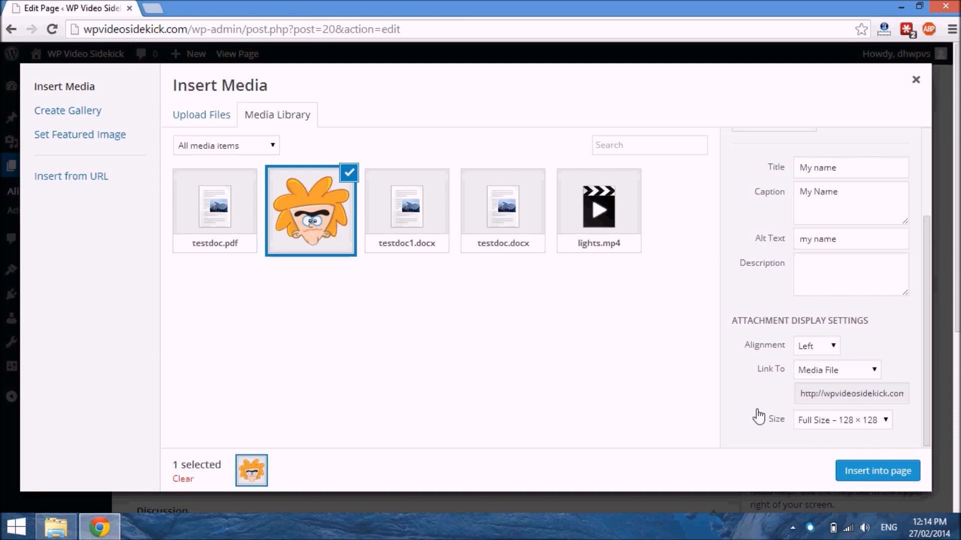
Step: Insert the selected about.png image into the About Me page
{"action": "left_click", "coordinate": [875, 472]}
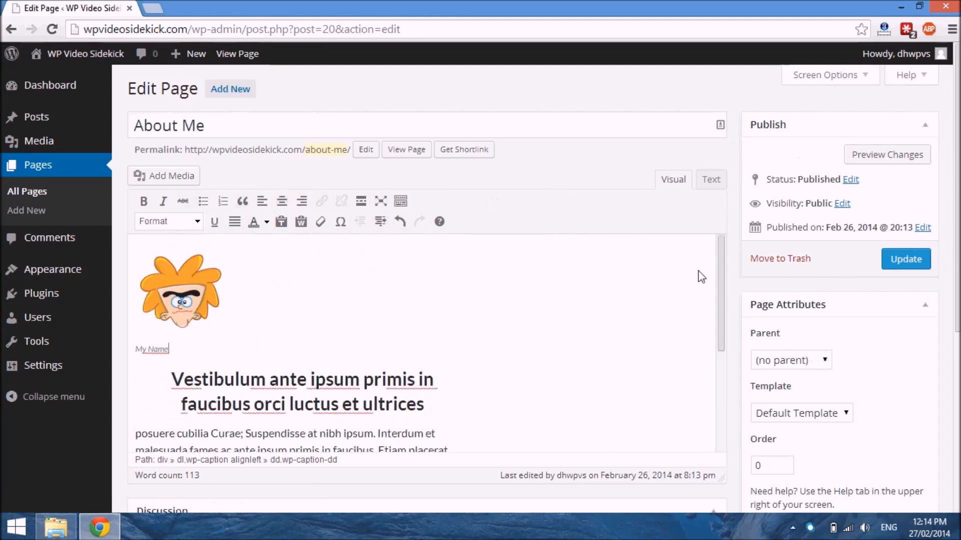
{"action": "scroll", "coordinate": [719, 284], "scroll_direction": "down", "scroll_amount": 2}
{"action": "left_click_drag", "start_coordinate": [718, 239], "coordinate": [721, 212]}
Step: Select the inserted image in the page content and open its image editing settings
{"action": "left_click", "coordinate": [183, 292]}
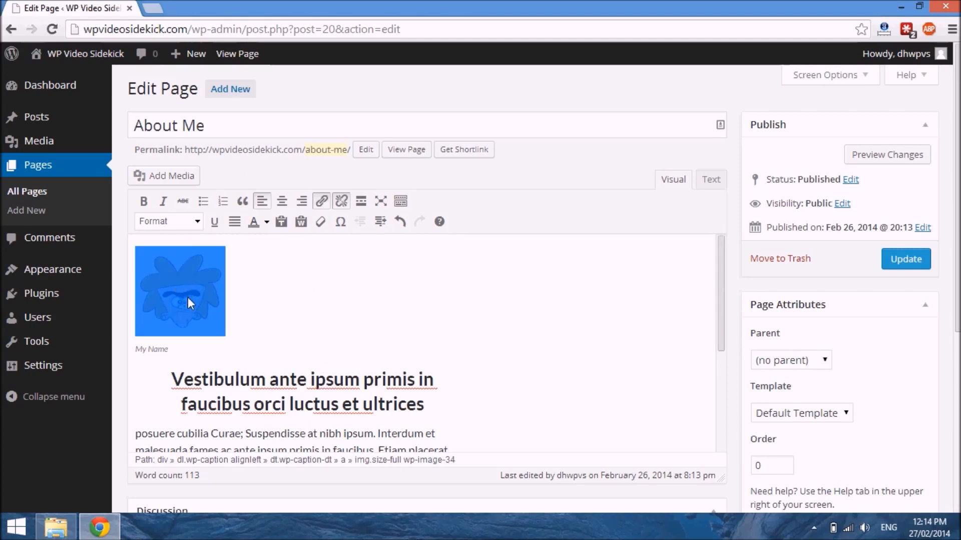
{"action": "left_click", "coordinate": [188, 298]}
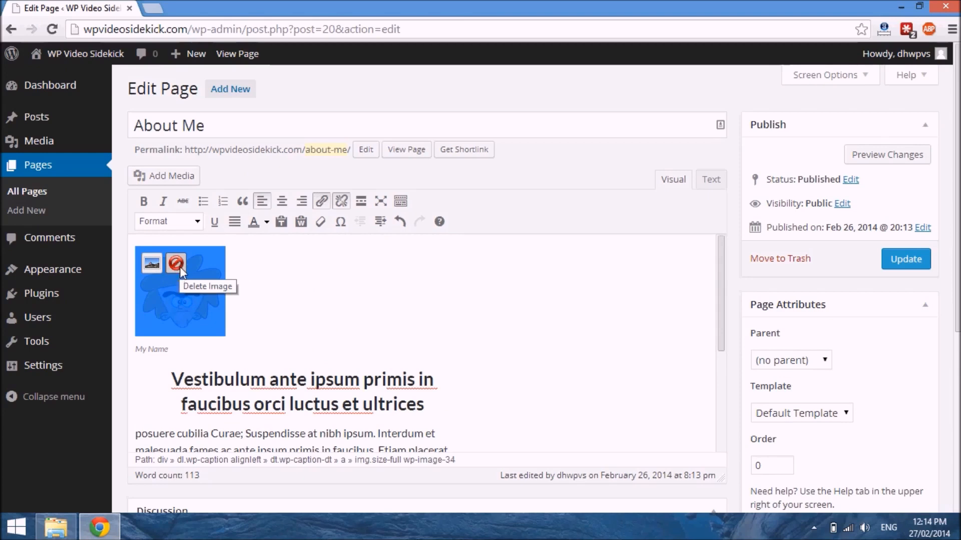
{"action": "left_click", "coordinate": [152, 270]}
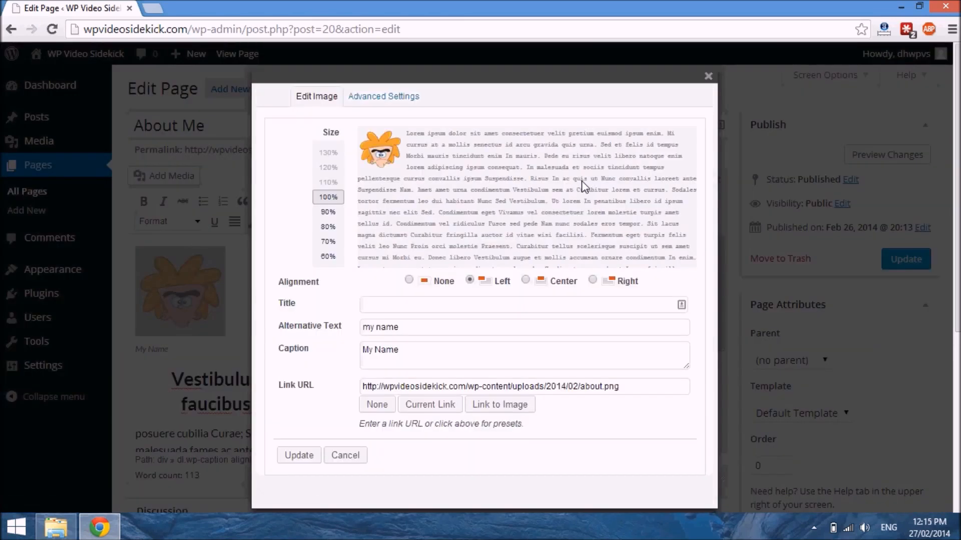
Step: Align the image to the right and preview it at 90%, 80%, 70% and 60% size before restoring 100%
{"action": "left_click", "coordinate": [593, 281]}
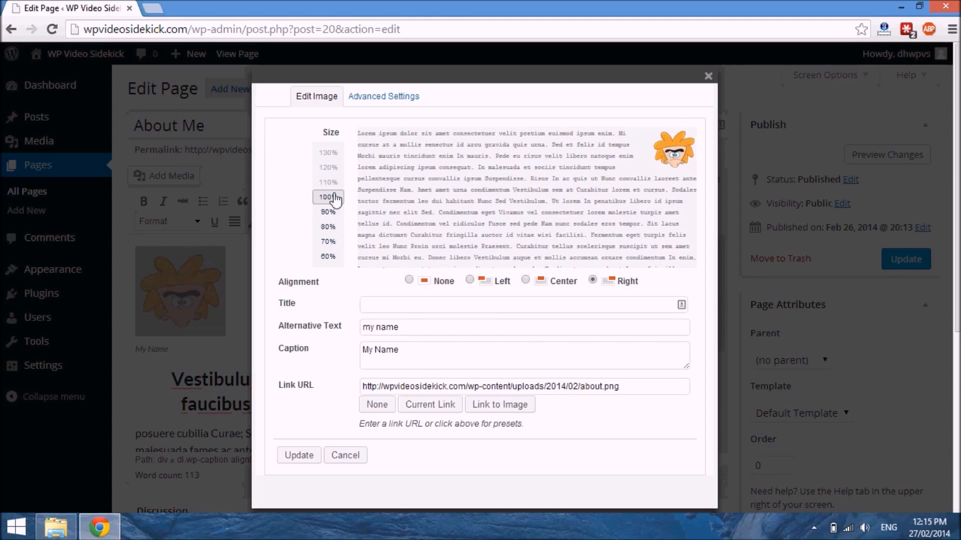
{"action": "left_click", "coordinate": [335, 213]}
{"action": "left_click", "coordinate": [334, 228]}
{"action": "left_click", "coordinate": [334, 243]}
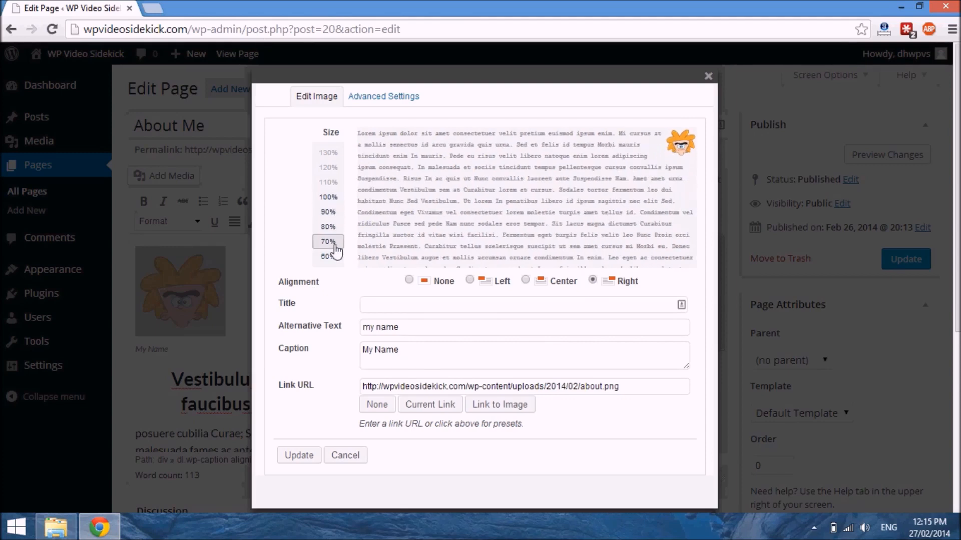
{"action": "left_click", "coordinate": [335, 258]}
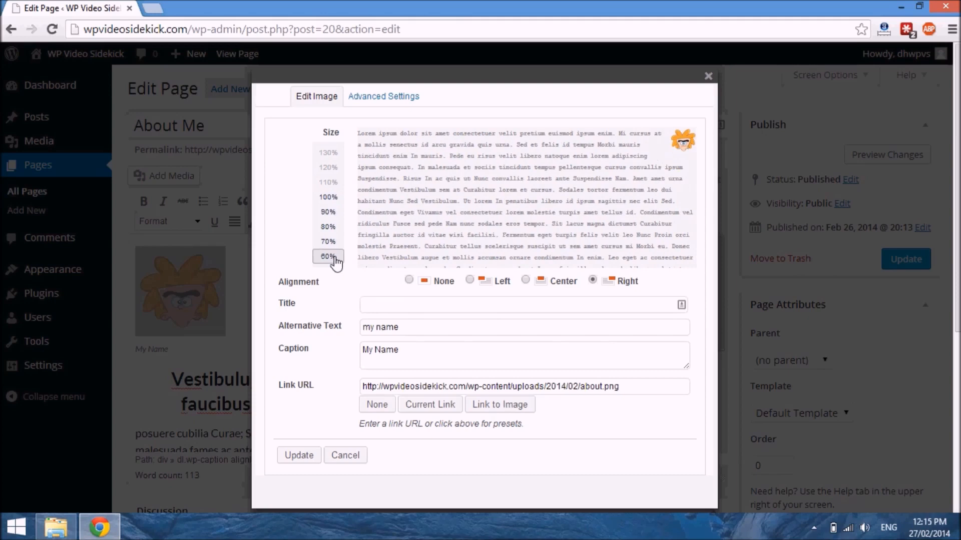
{"action": "left_click", "coordinate": [334, 243]}
{"action": "left_click", "coordinate": [334, 228]}
{"action": "left_click", "coordinate": [334, 212]}
{"action": "left_click", "coordinate": [336, 198]}
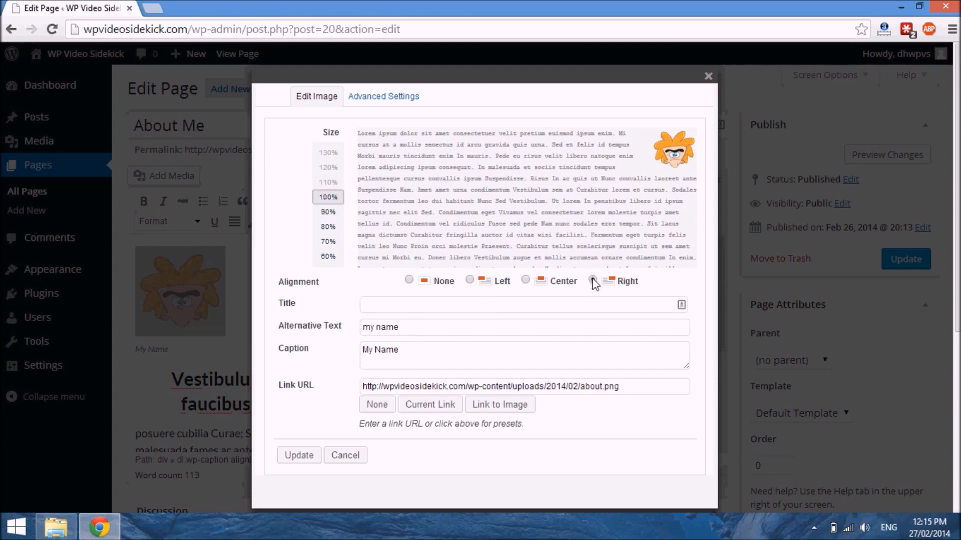
Step: Preview the Center and Left alignments, set the image's alignment to Right, and apply the image changes
{"action": "left_click", "coordinate": [526, 279]}
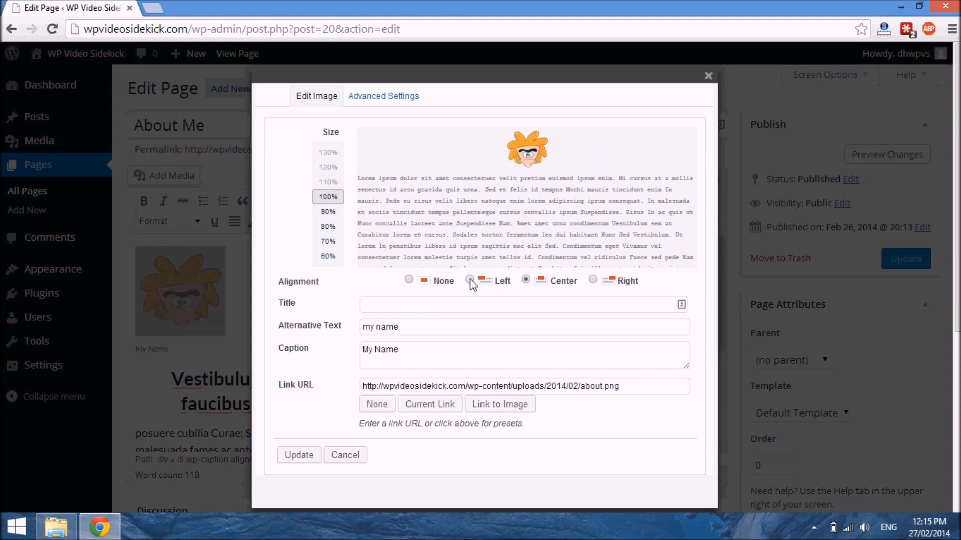
{"action": "left_click", "coordinate": [471, 281]}
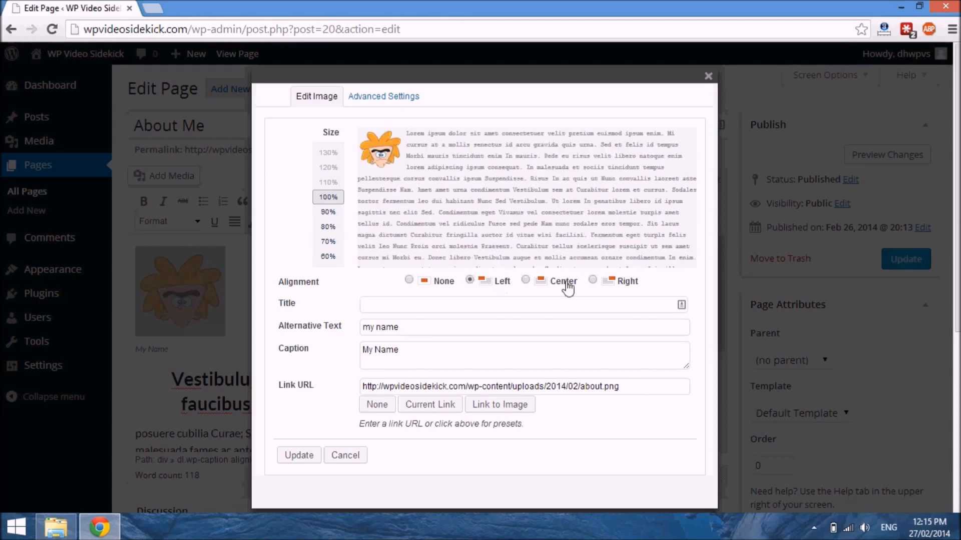
{"action": "left_click", "coordinate": [593, 280]}
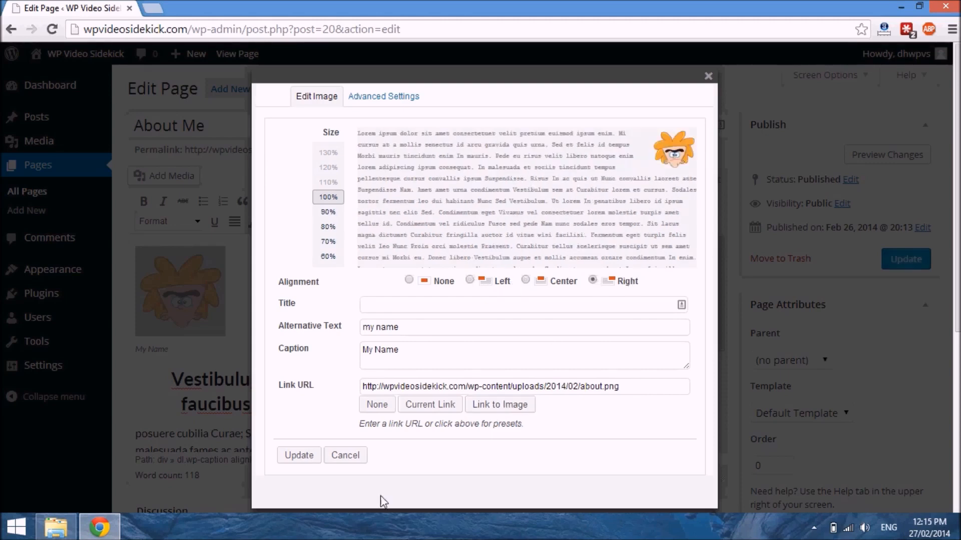
{"action": "left_click", "coordinate": [300, 455]}
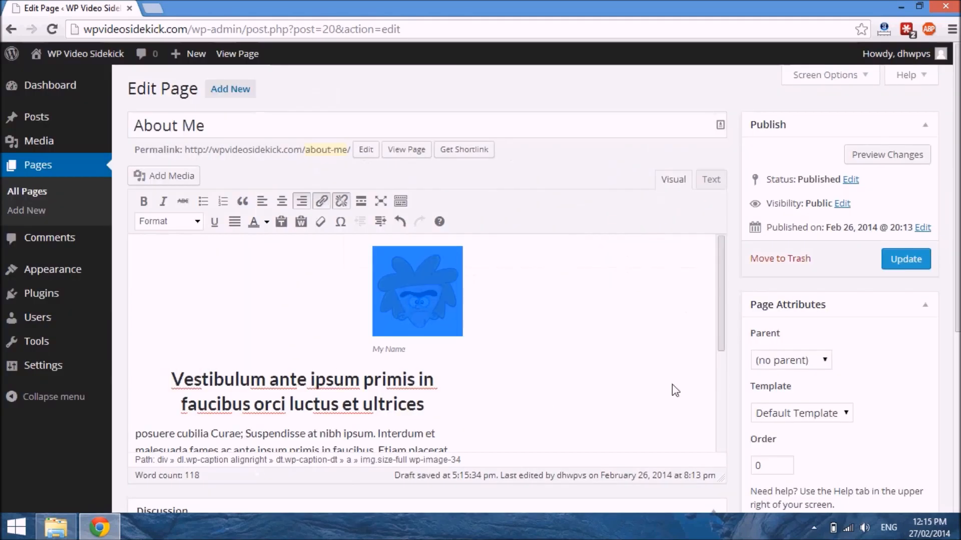
Step: Delete the image above the heading from the About Me page content
{"action": "left_click_drag", "start_coordinate": [725, 266], "coordinate": [722, 200]}
{"action": "left_click", "coordinate": [419, 271]}
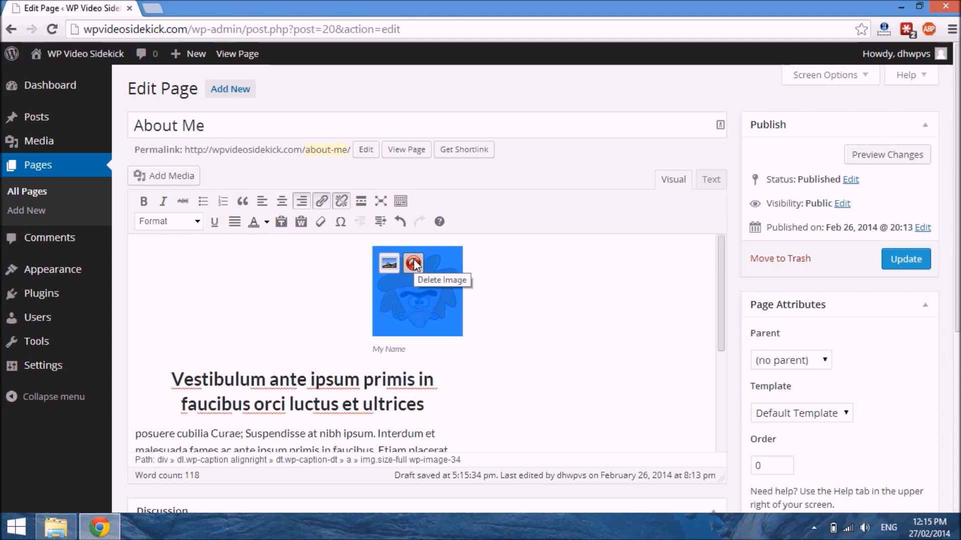
{"action": "left_click", "coordinate": [413, 264]}
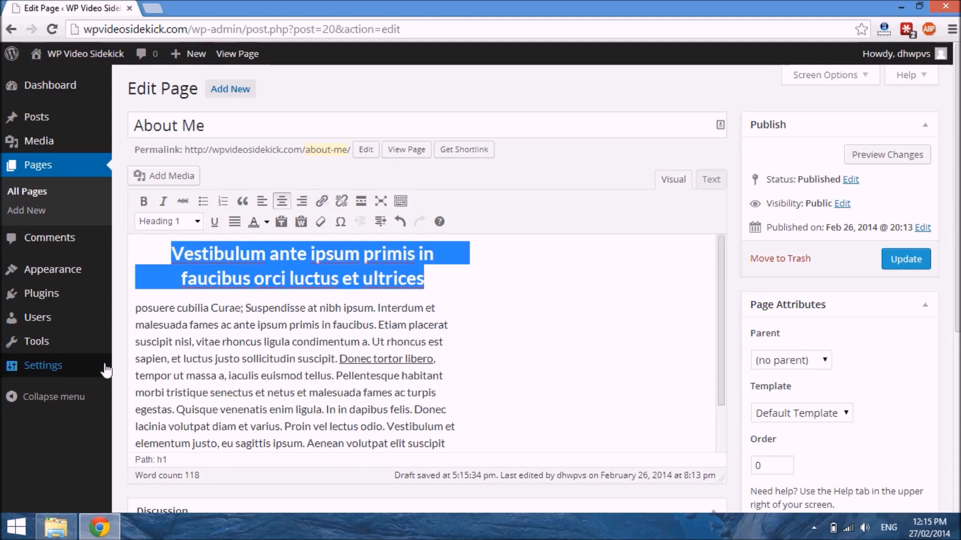
Step: Insert about.png from the media library into the body paragraph, just before the line starting with "tempor ut massa a"
{"action": "left_click", "coordinate": [138, 363]}
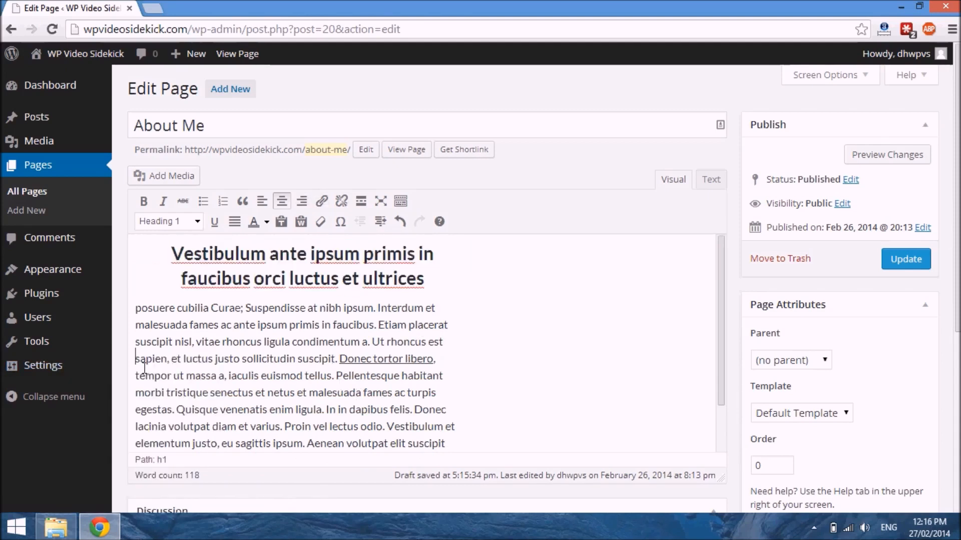
{"action": "left_click", "coordinate": [134, 376]}
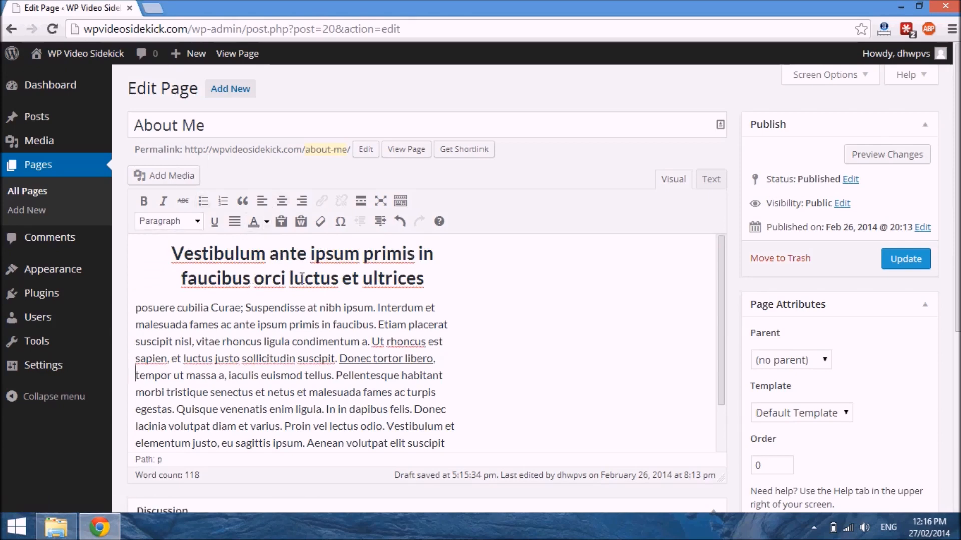
{"action": "left_click", "coordinate": [171, 175]}
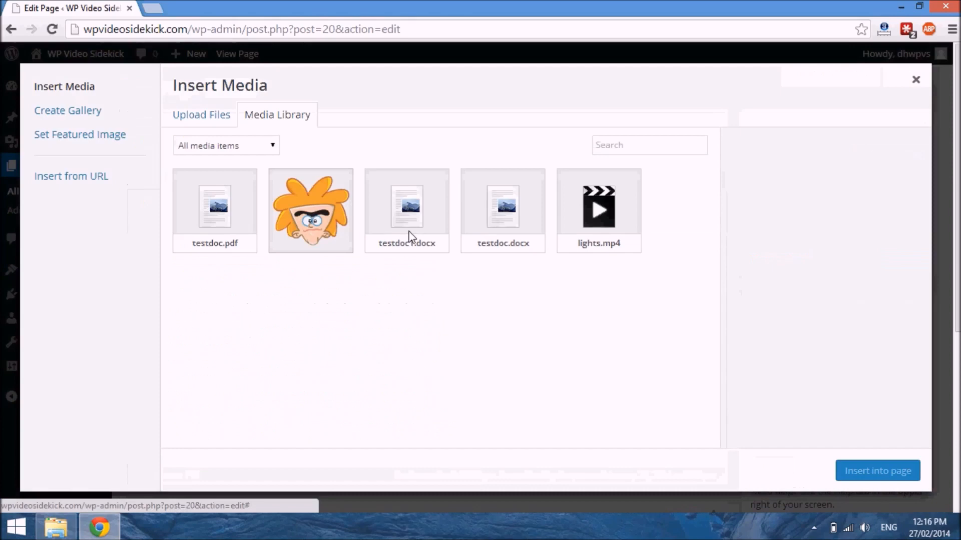
{"action": "left_click", "coordinate": [337, 230]}
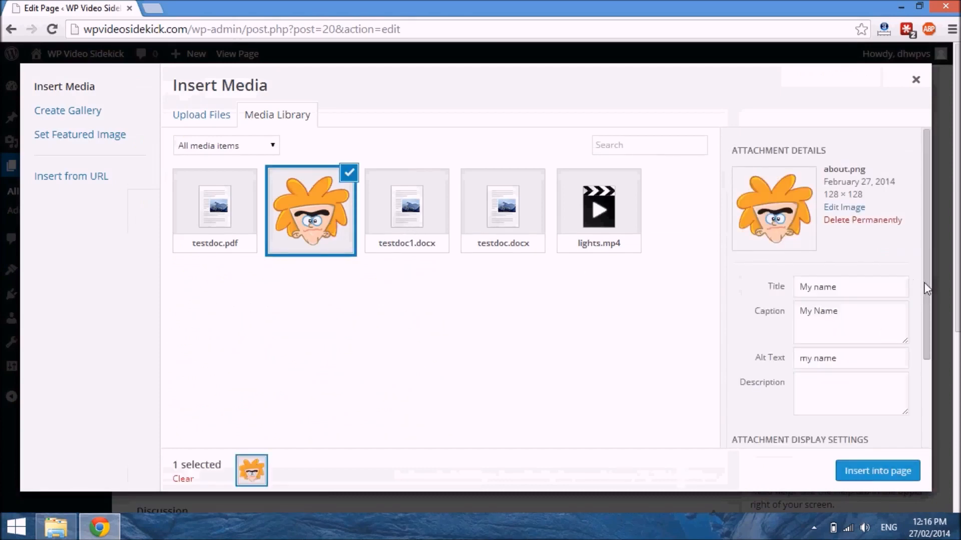
{"action": "left_click_drag", "start_coordinate": [923, 282], "coordinate": [927, 406]}
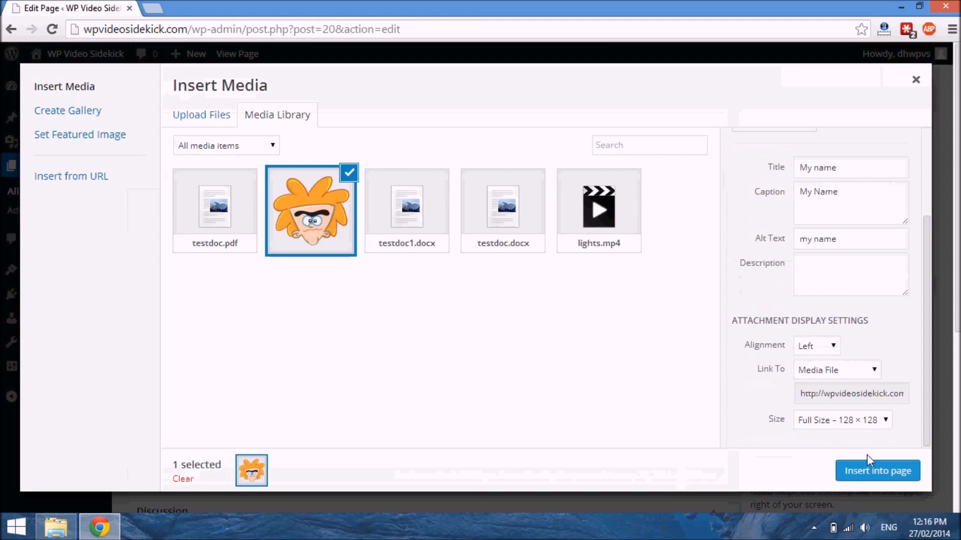
{"action": "left_click", "coordinate": [870, 470]}
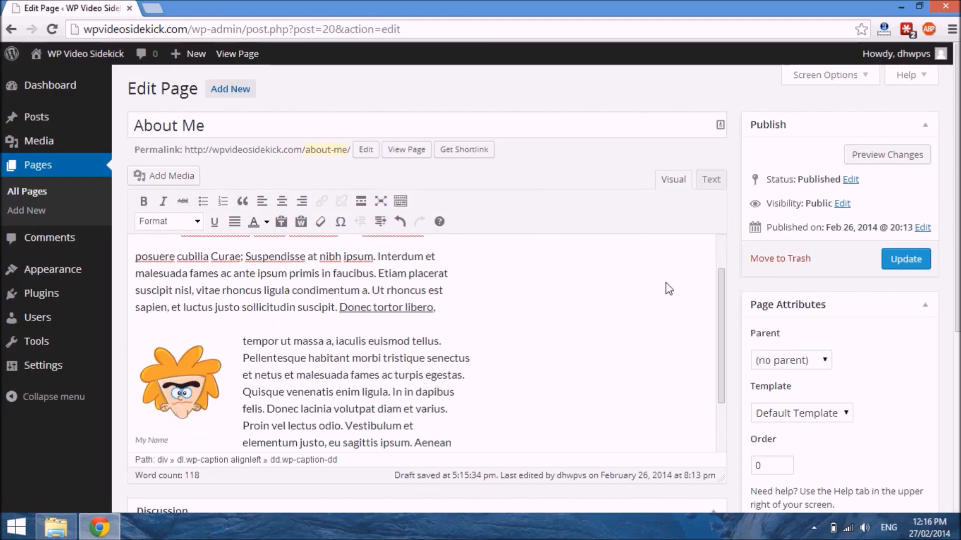
Step: Review the placement of the inserted image and its caption, and how the page text wraps around it
{"action": "left_click_drag", "start_coordinate": [720, 291], "coordinate": [724, 389]}
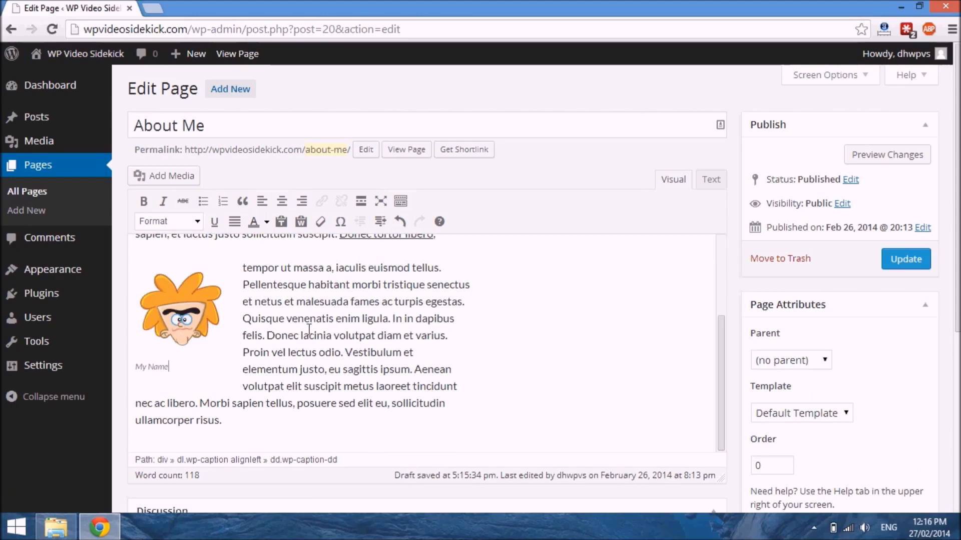
{"action": "triple_click", "coordinate": [163, 376]}
{"action": "left_click", "coordinate": [188, 336]}
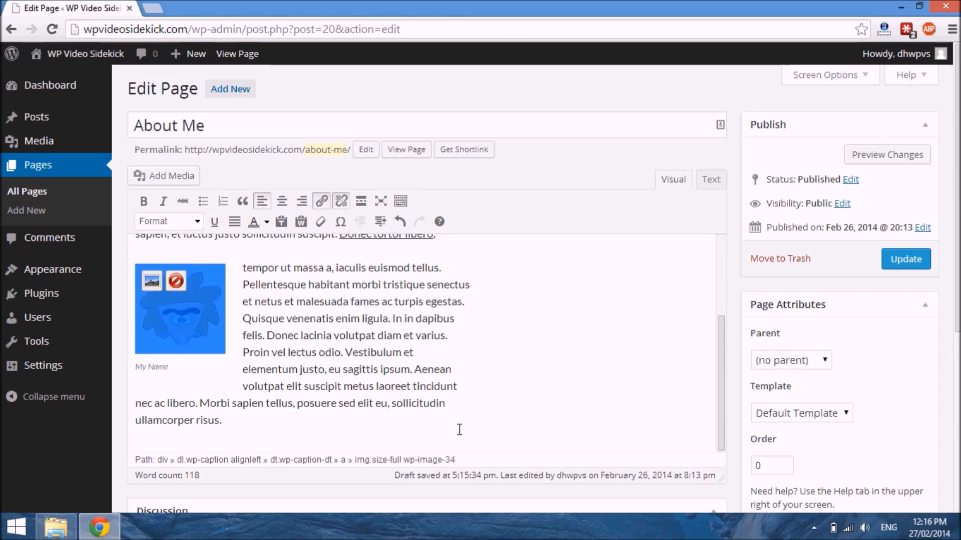
{"action": "left_click", "coordinate": [623, 401]}
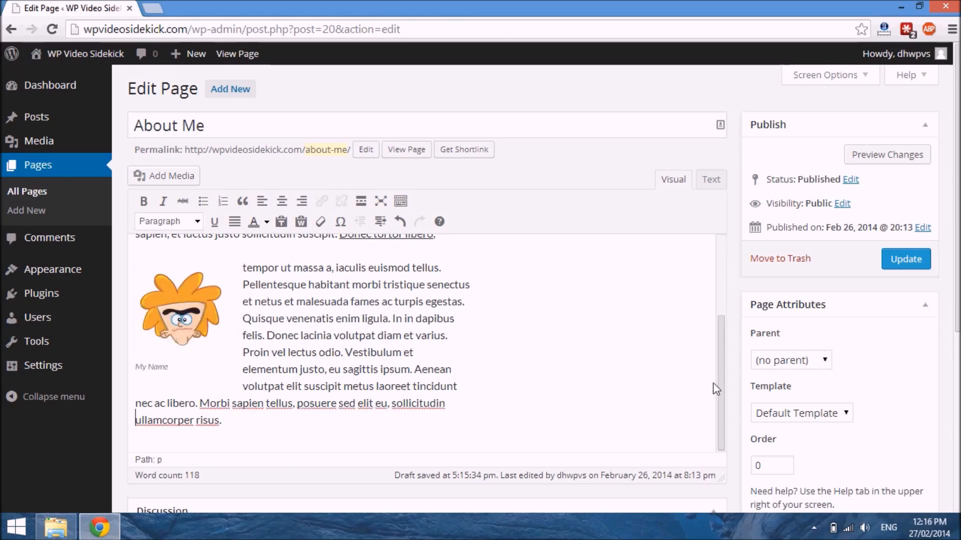
{"action": "left_click_drag", "start_coordinate": [725, 426], "coordinate": [720, 244]}
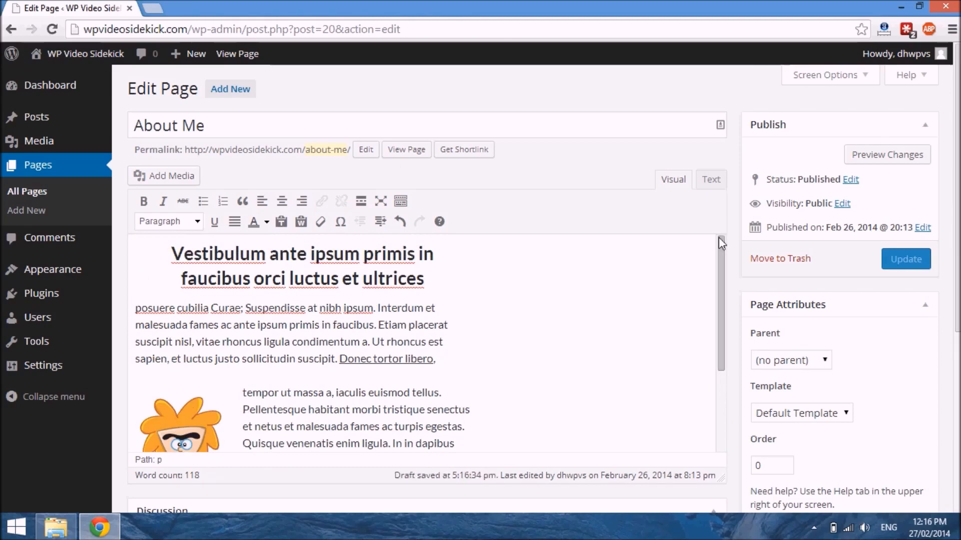
{"action": "left_click_drag", "start_coordinate": [721, 258], "coordinate": [746, 454]}
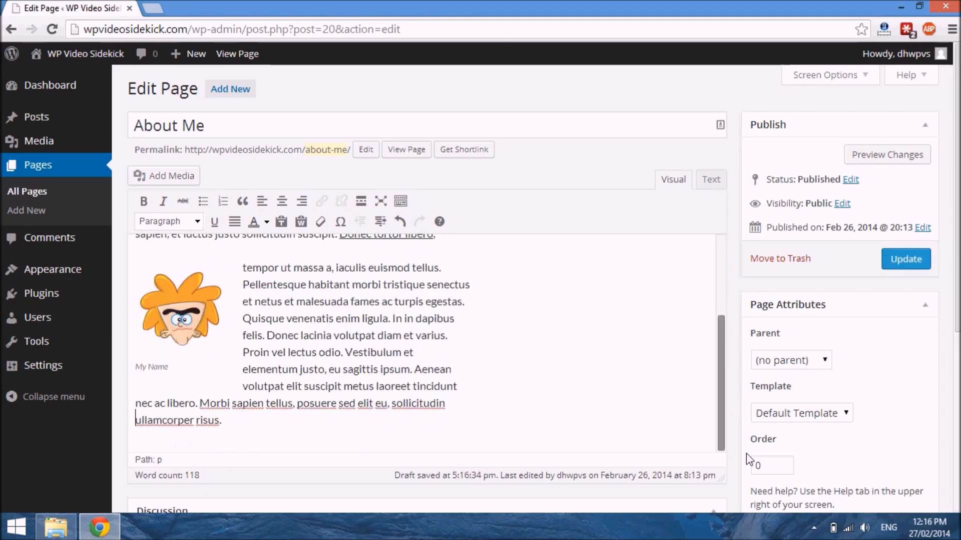